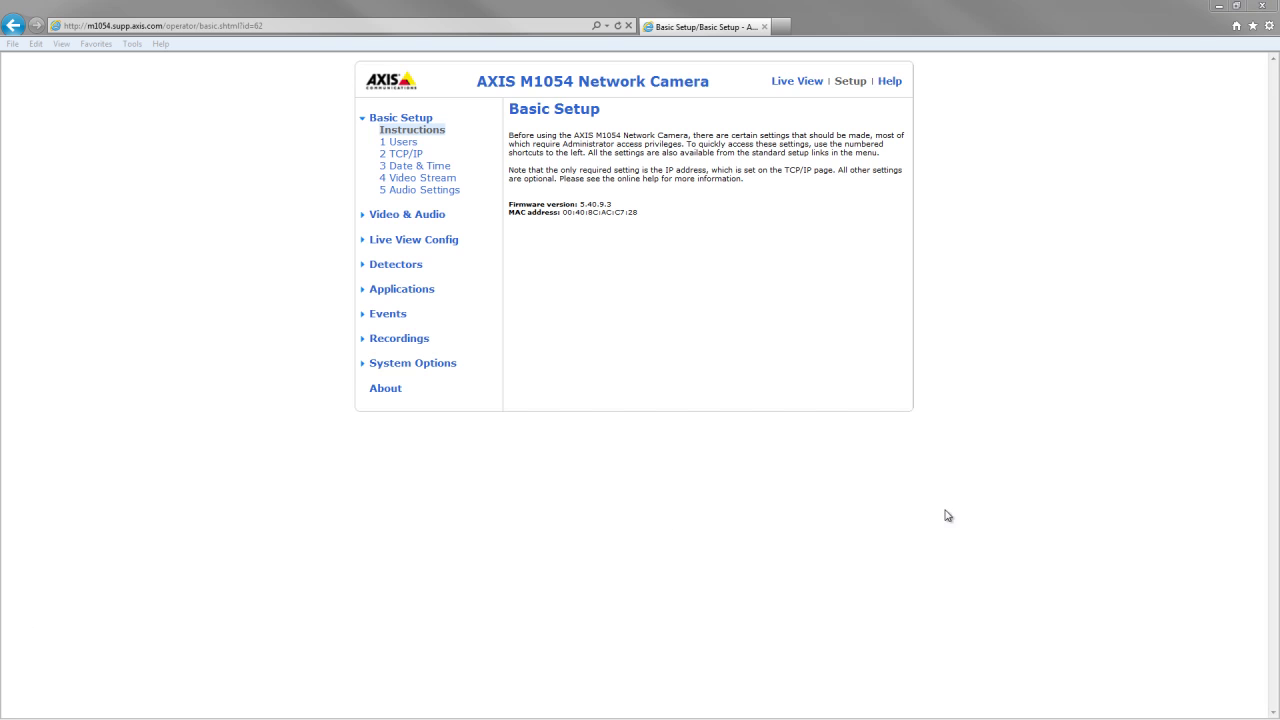
Open the /etc/syslog.conf file in the camera's script editor.
left_click(443, 364)
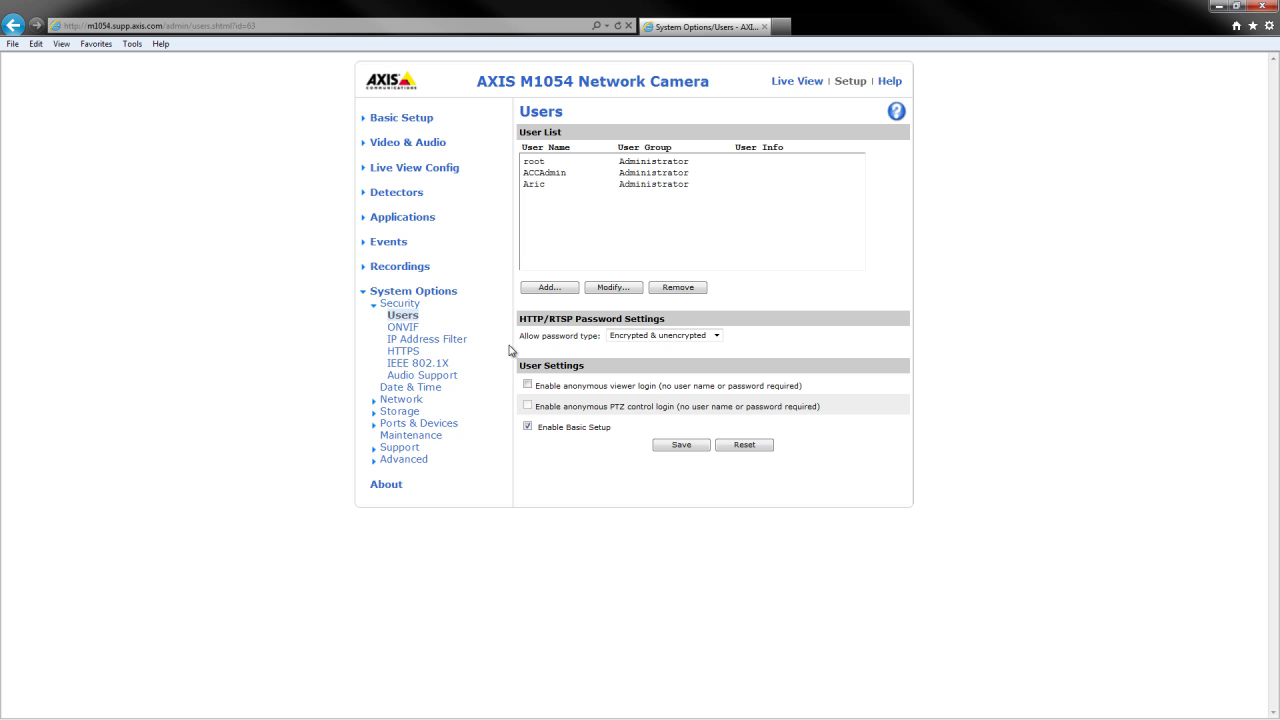
left_click(422, 462)
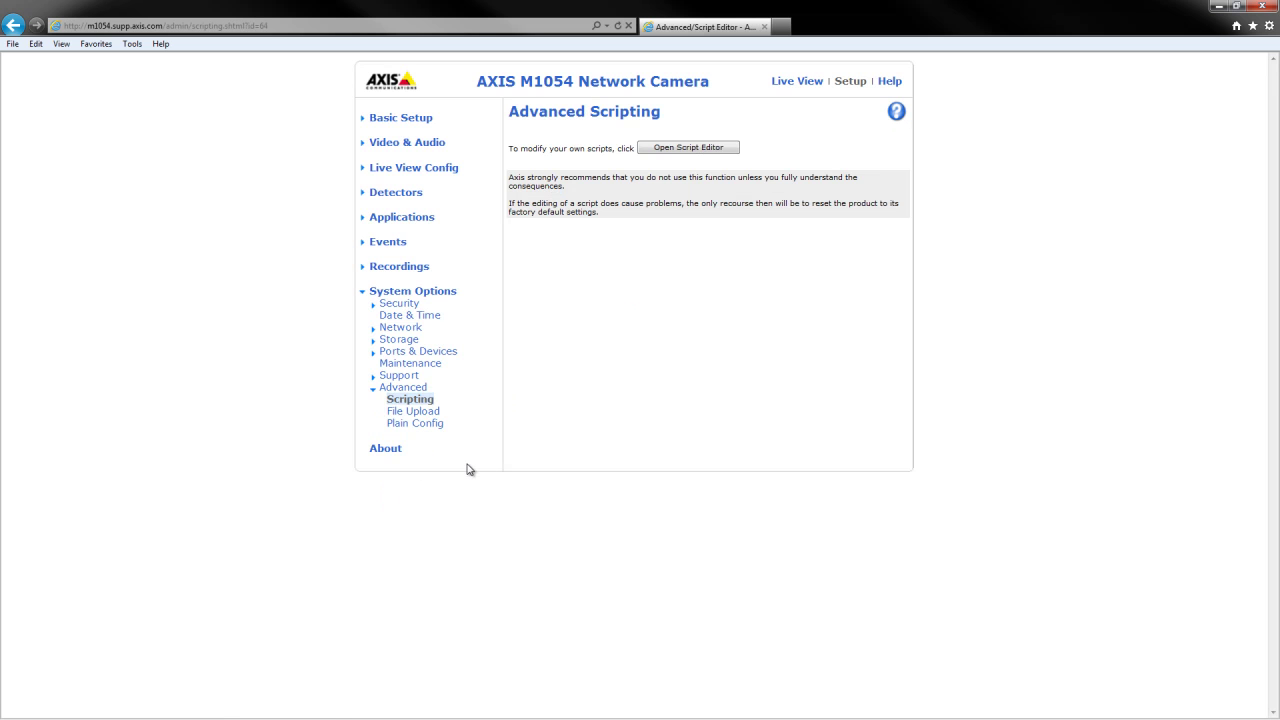
left_click(695, 150)
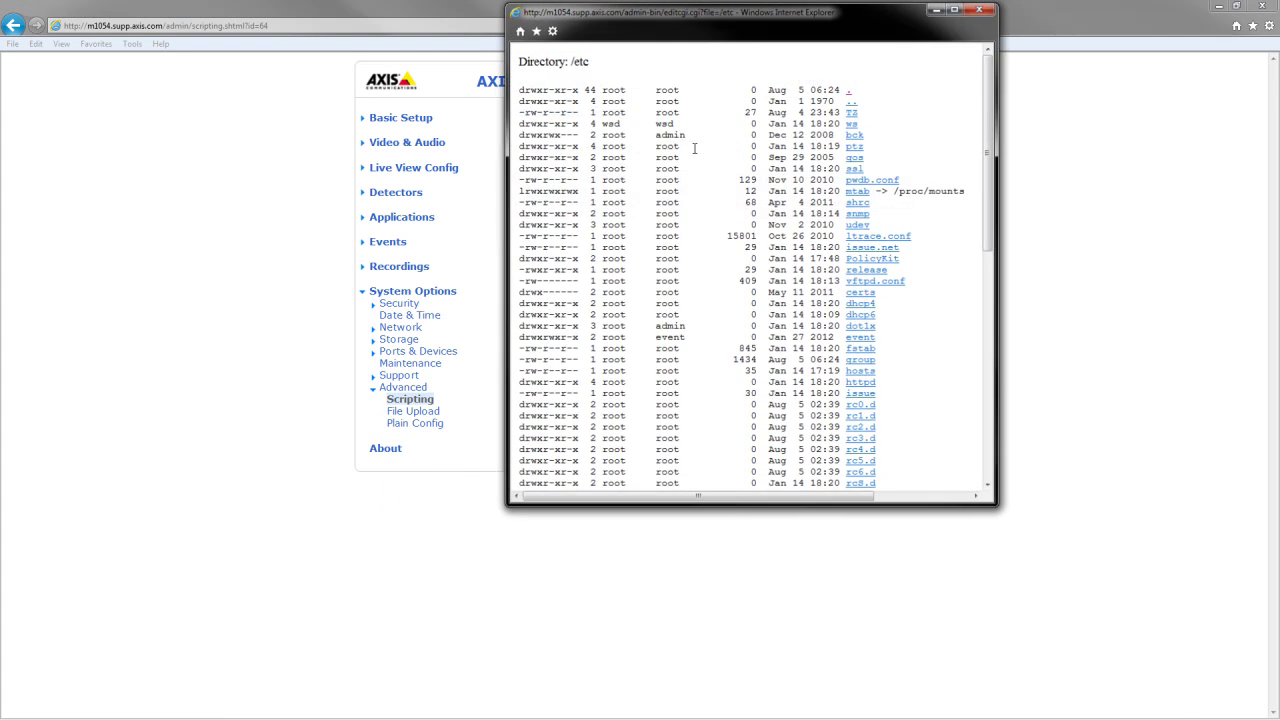
double_click(703, 14)
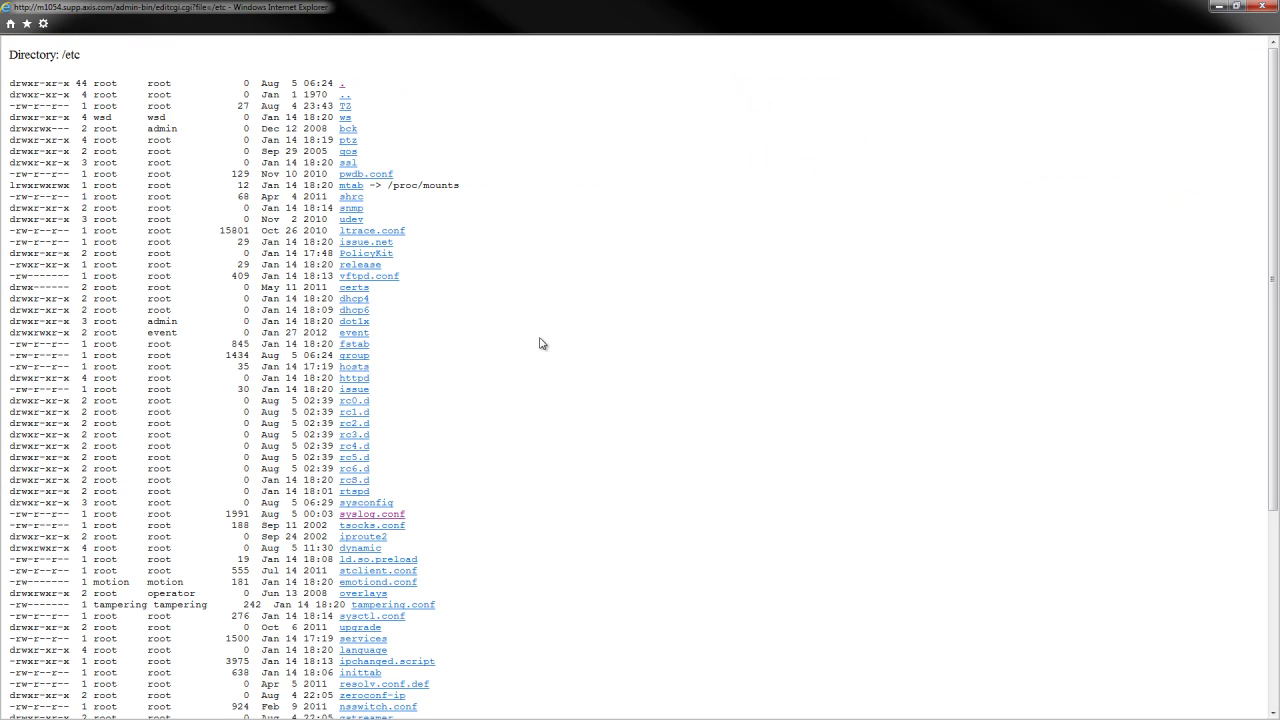
left_click(372, 514)
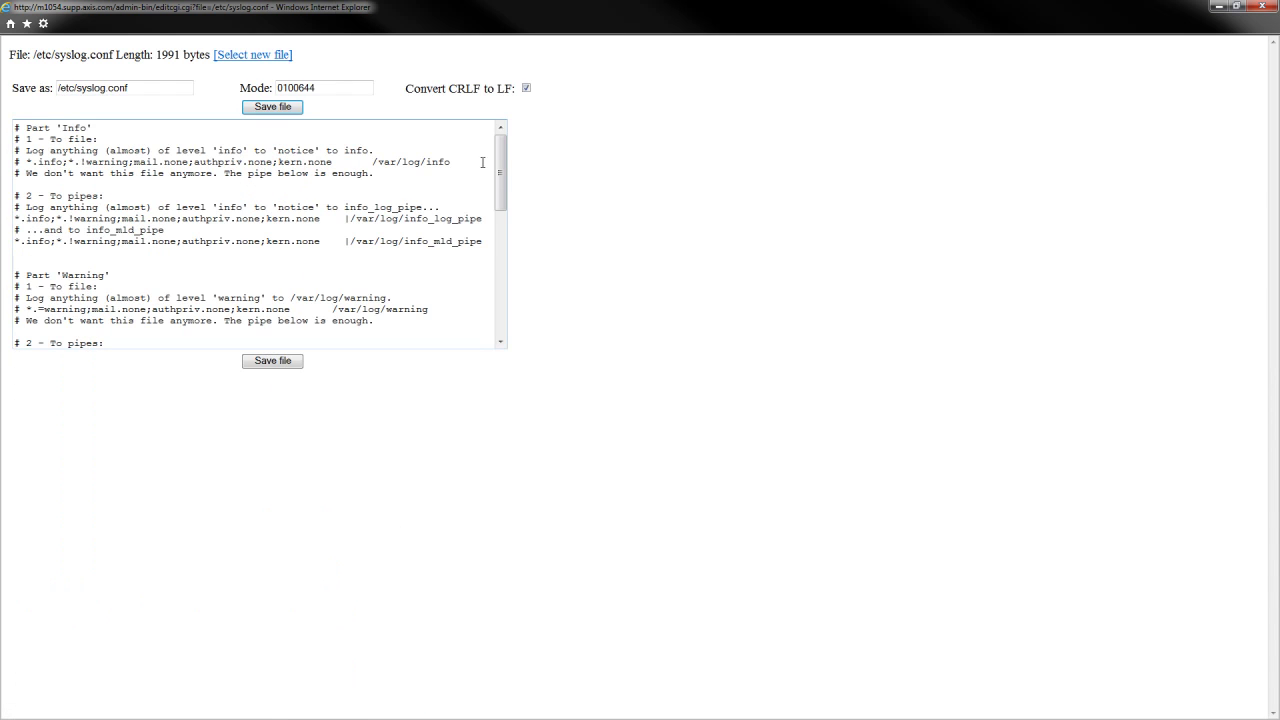
Append the lines "*.* /tmp/syslogfile" and "*.* /var/spool/storage/NetworkShare/syslogfile" to the end of syslog.conf, save it, and close the editor.
left_click_drag(501, 165, 506, 291)
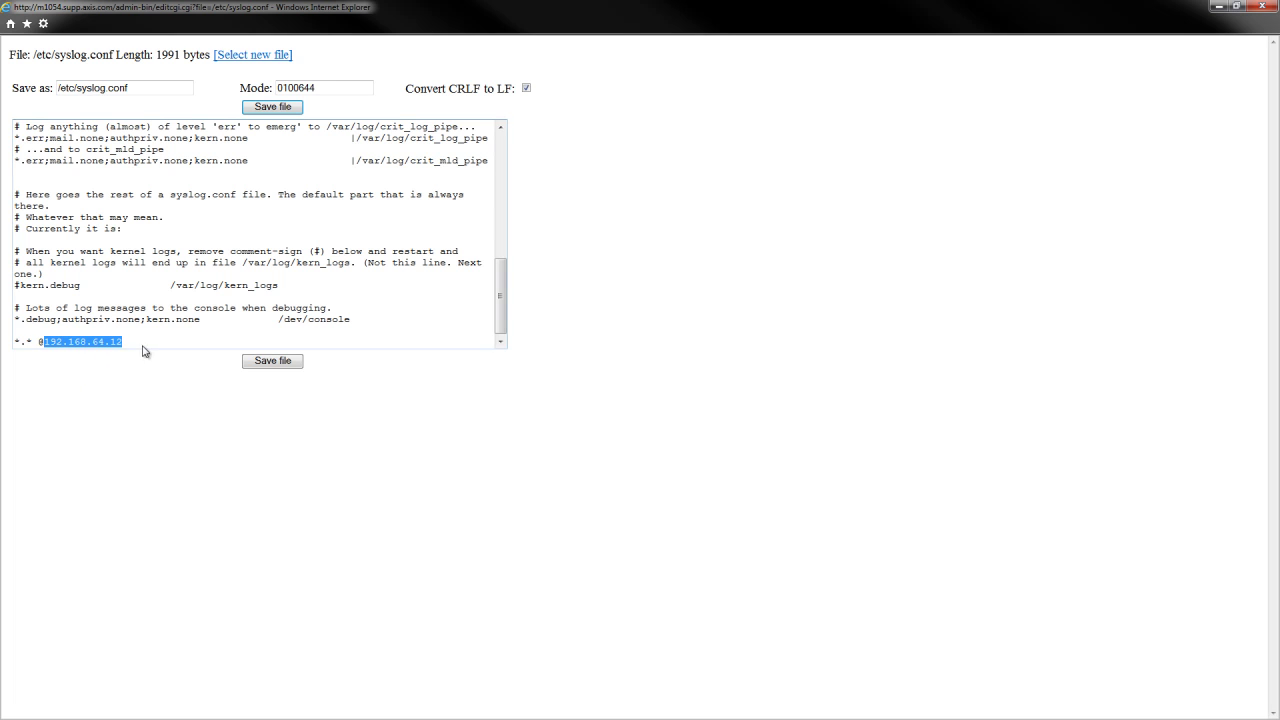
left_click(145, 342)
key("Return")
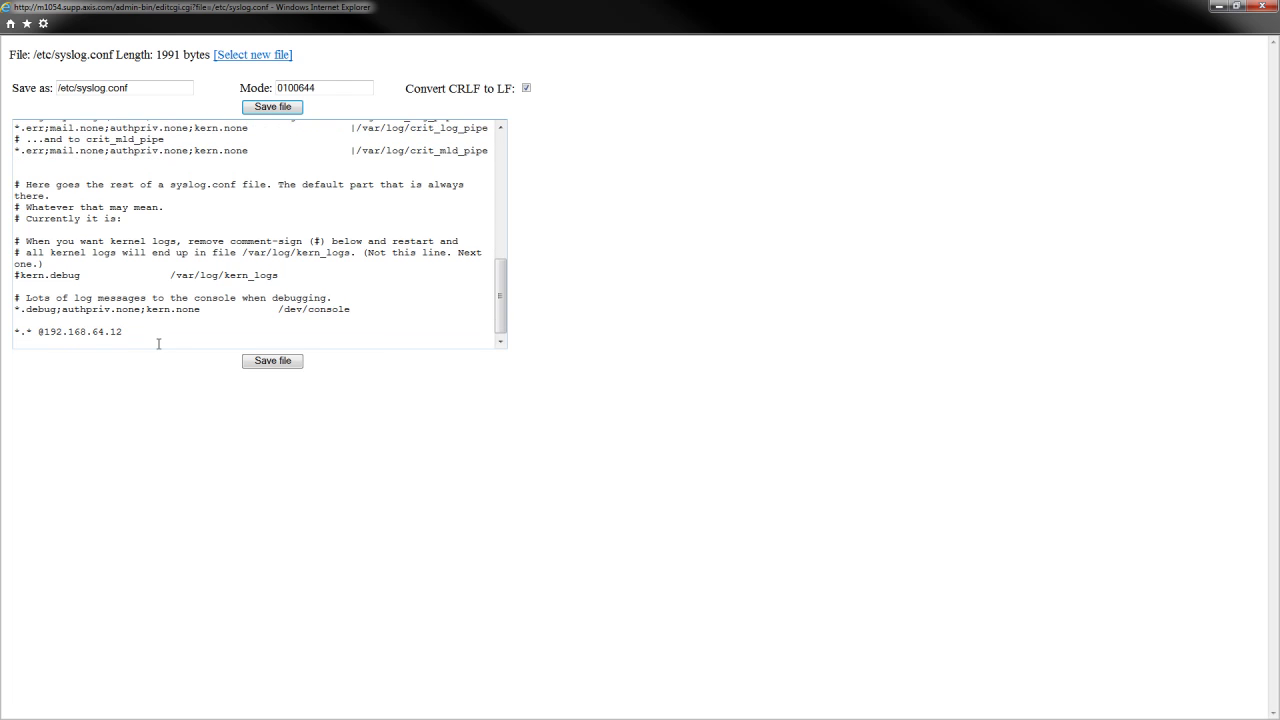
type("*.*")
type("@")
key("BackSpace")
type("/tmp/syslogfile")
key("Return")
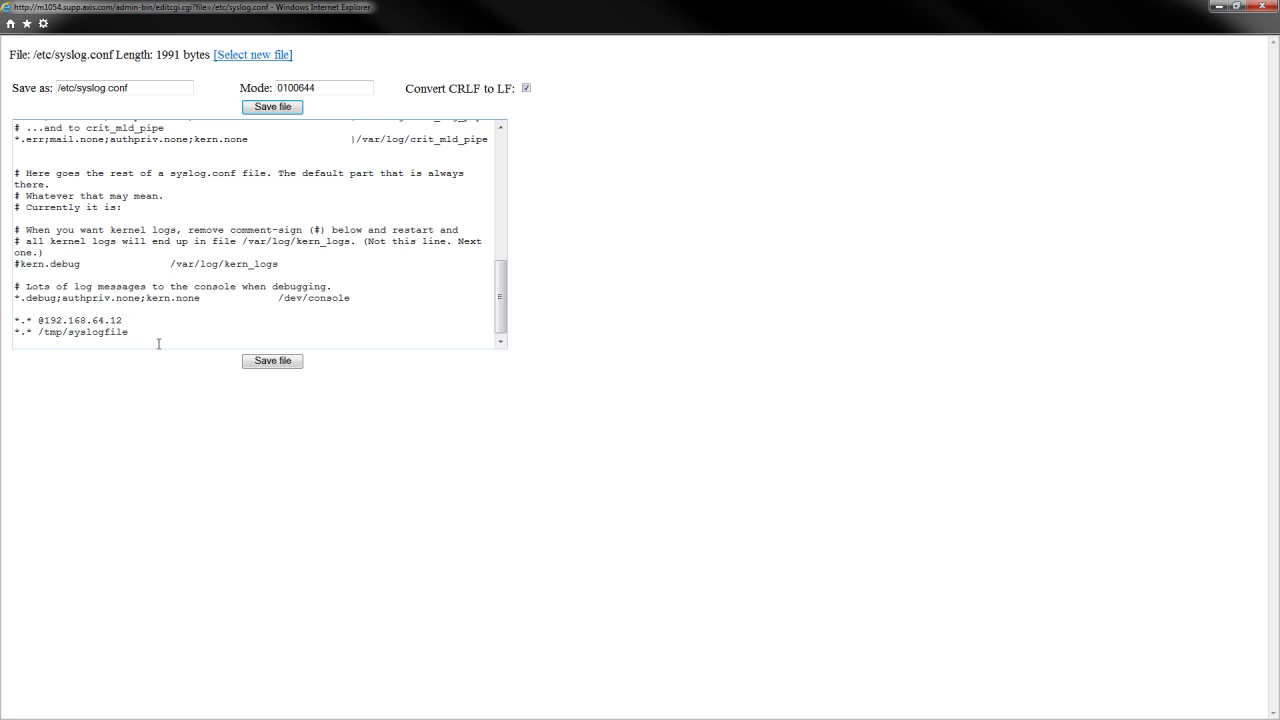
type("*.* /var/spool/storage/NetworkShare/syslogfile")
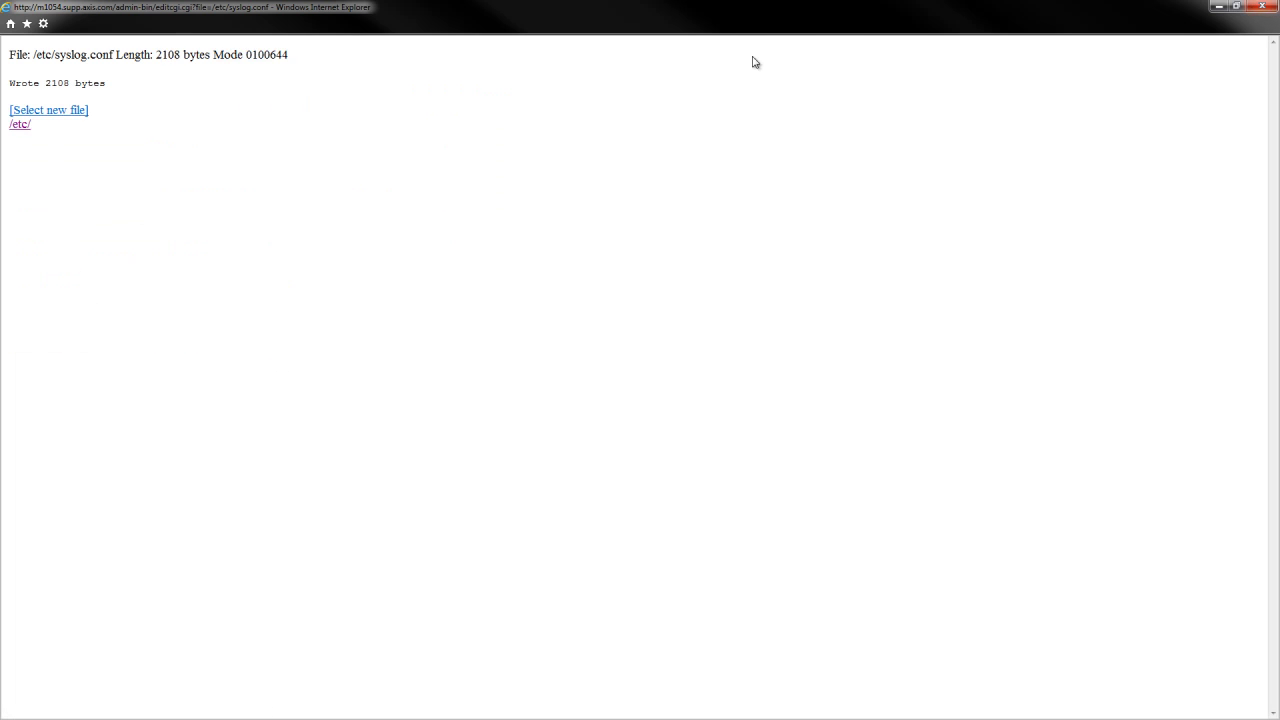
left_click(1265, 7)
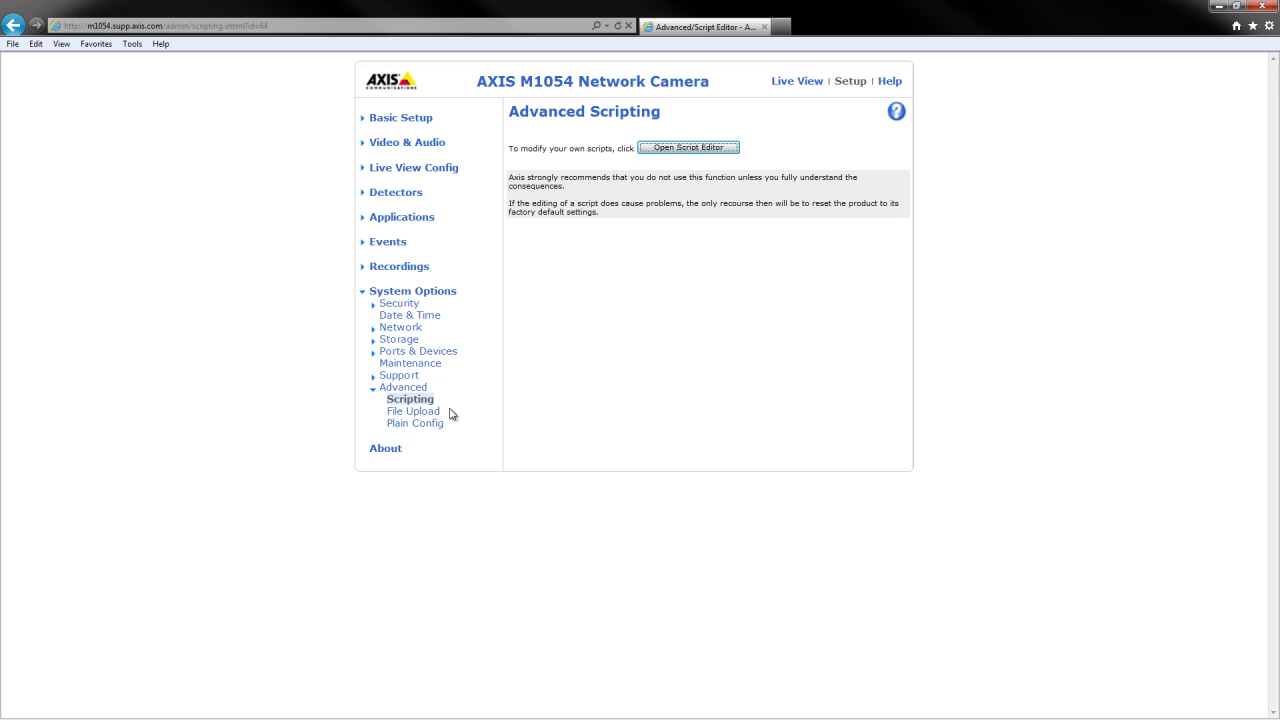
Set the camera's network share storage to host 192.168.64.5 and share pub.
left_click(411, 342)
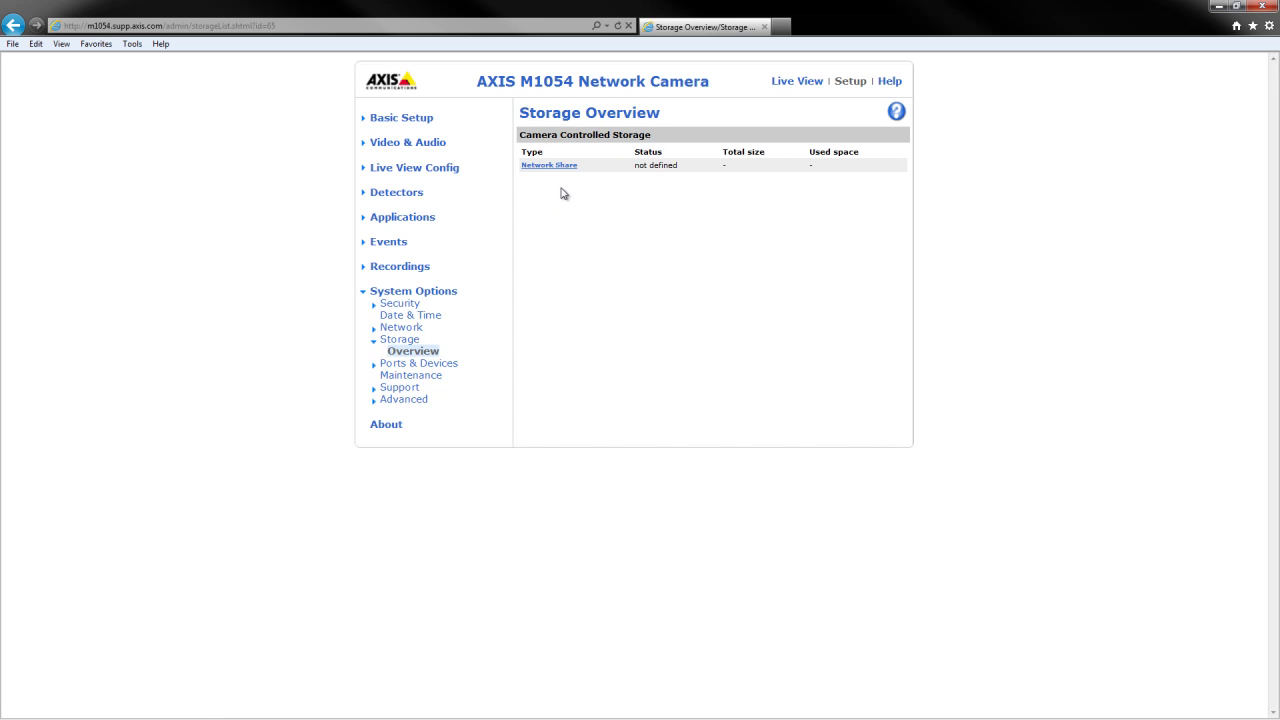
left_click(560, 166)
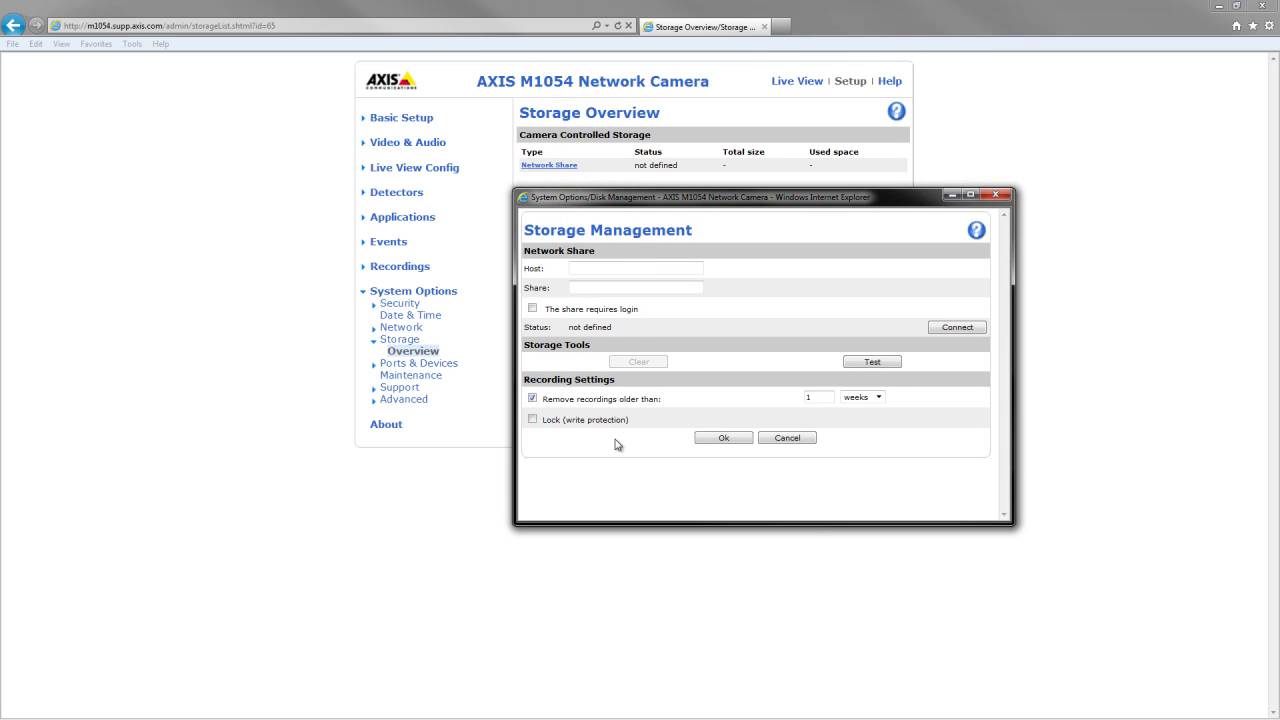
left_click(620, 269)
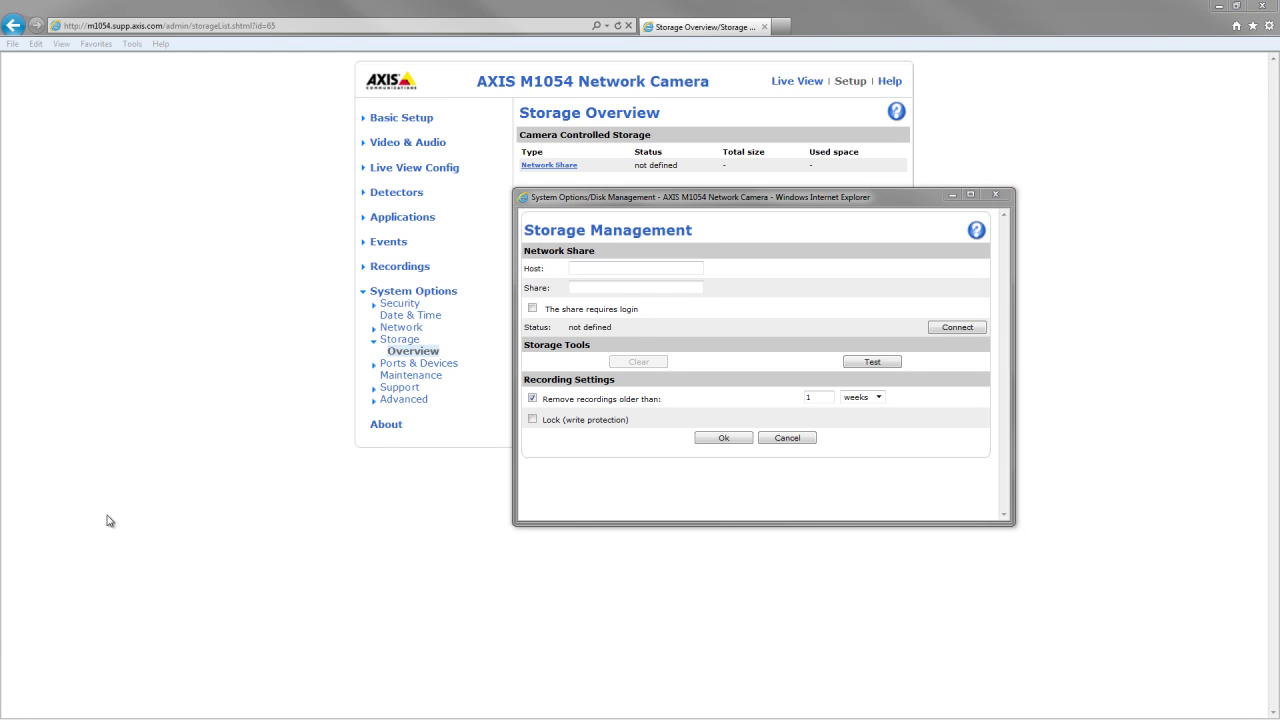
left_click(648, 267)
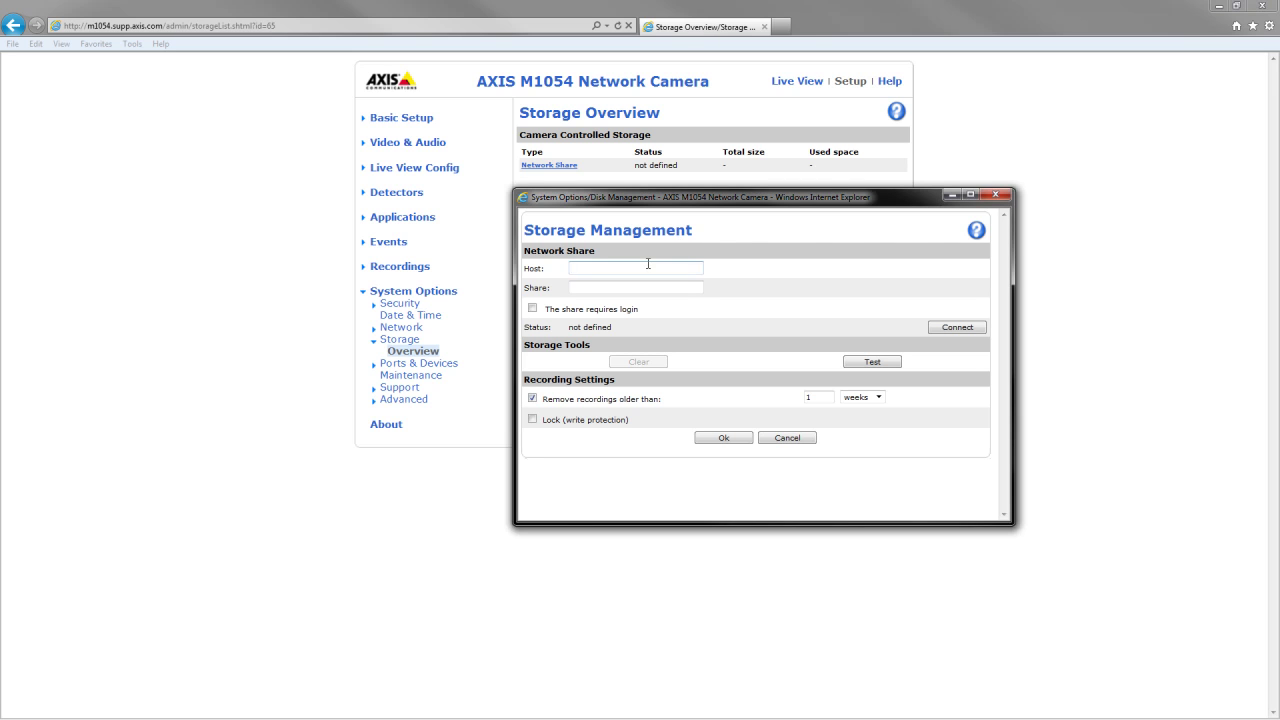
type("192.168.64.5")
left_click(612, 289)
Require login for the share, enter the user name administrator and the account password, and connect the share.
left_click(532, 308)
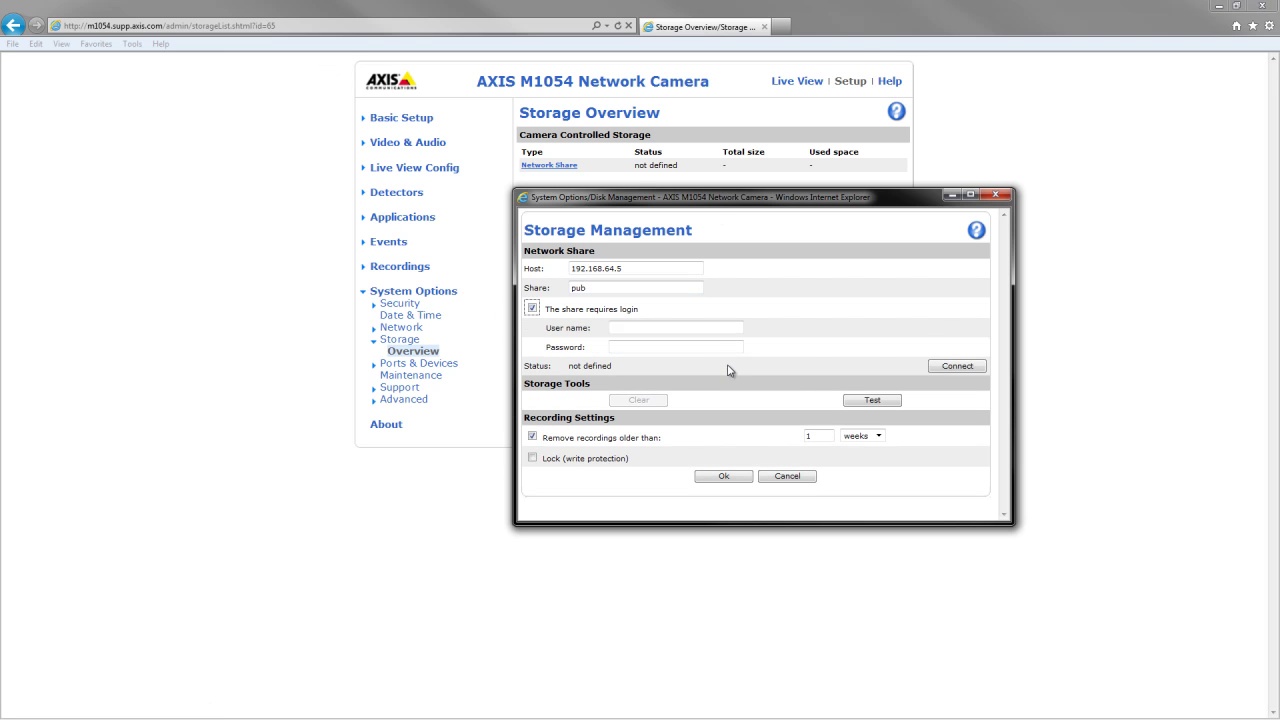
left_click(711, 329)
type("administrator")
key("Tab")
type("*********")
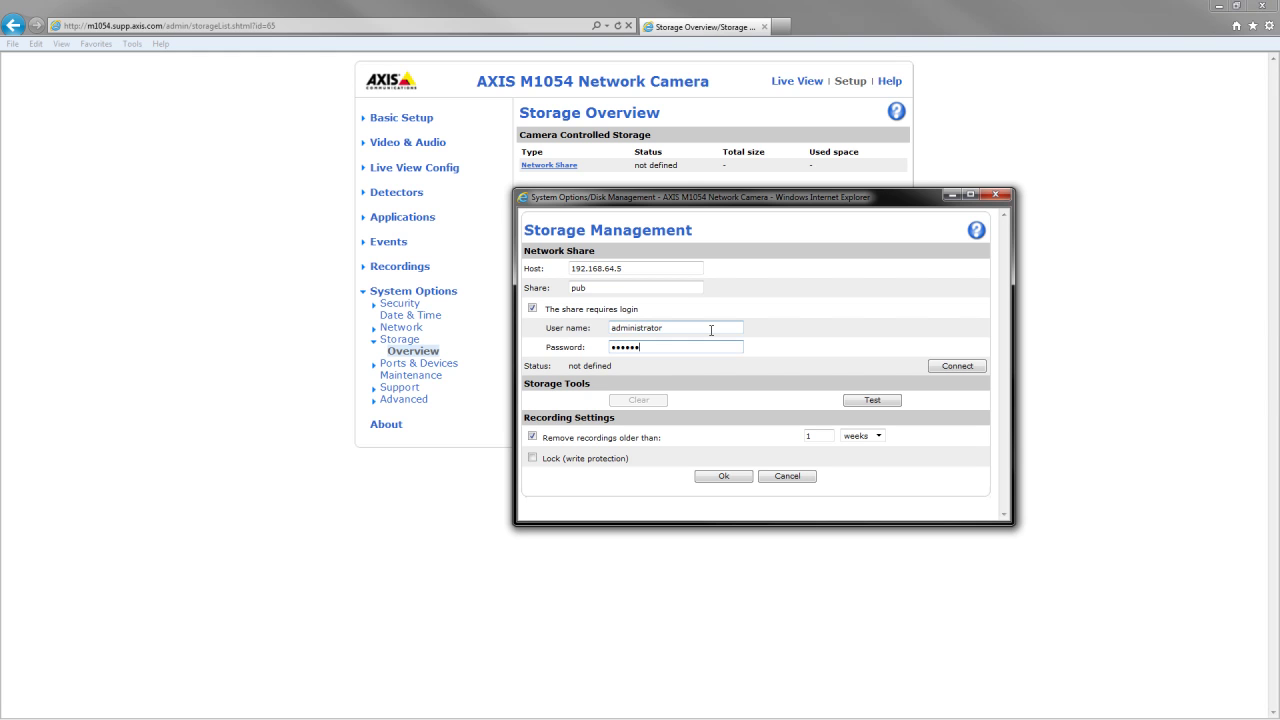
type("***")
left_click(963, 369)
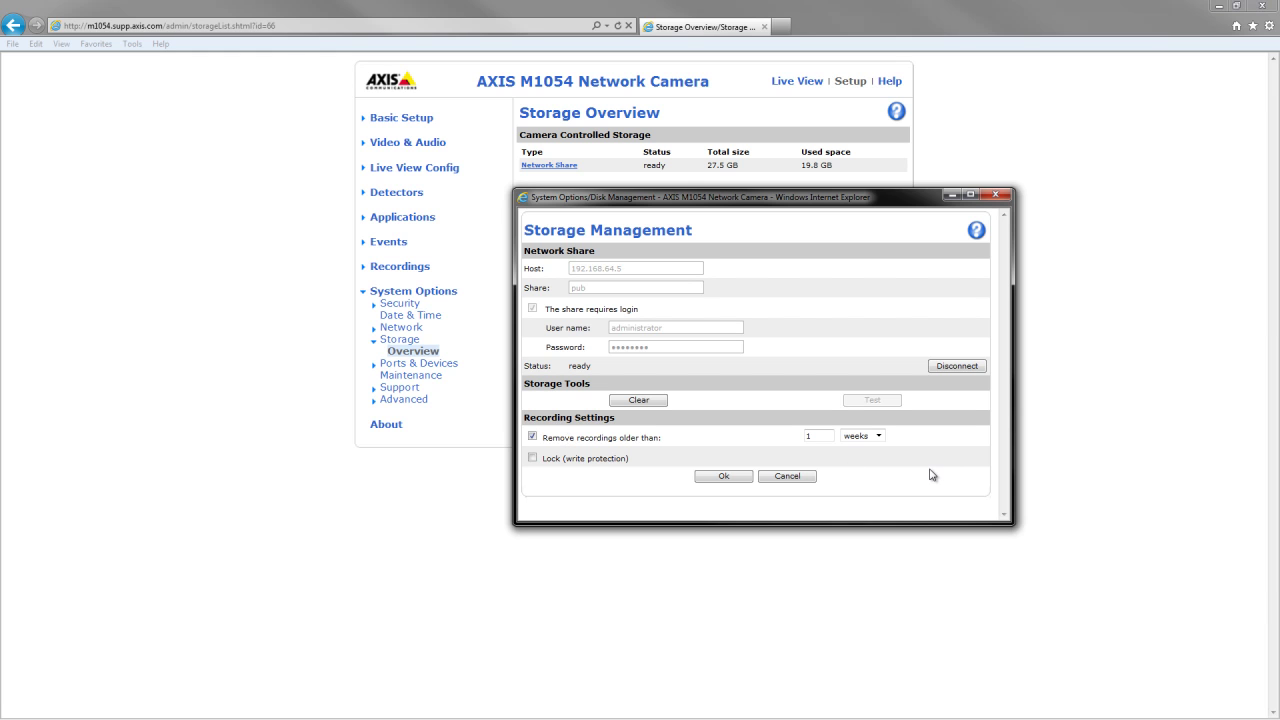
Turn off automatic removal of old recordings for the network share and confirm the storage settings.
left_click(531, 436)
left_click(722, 477)
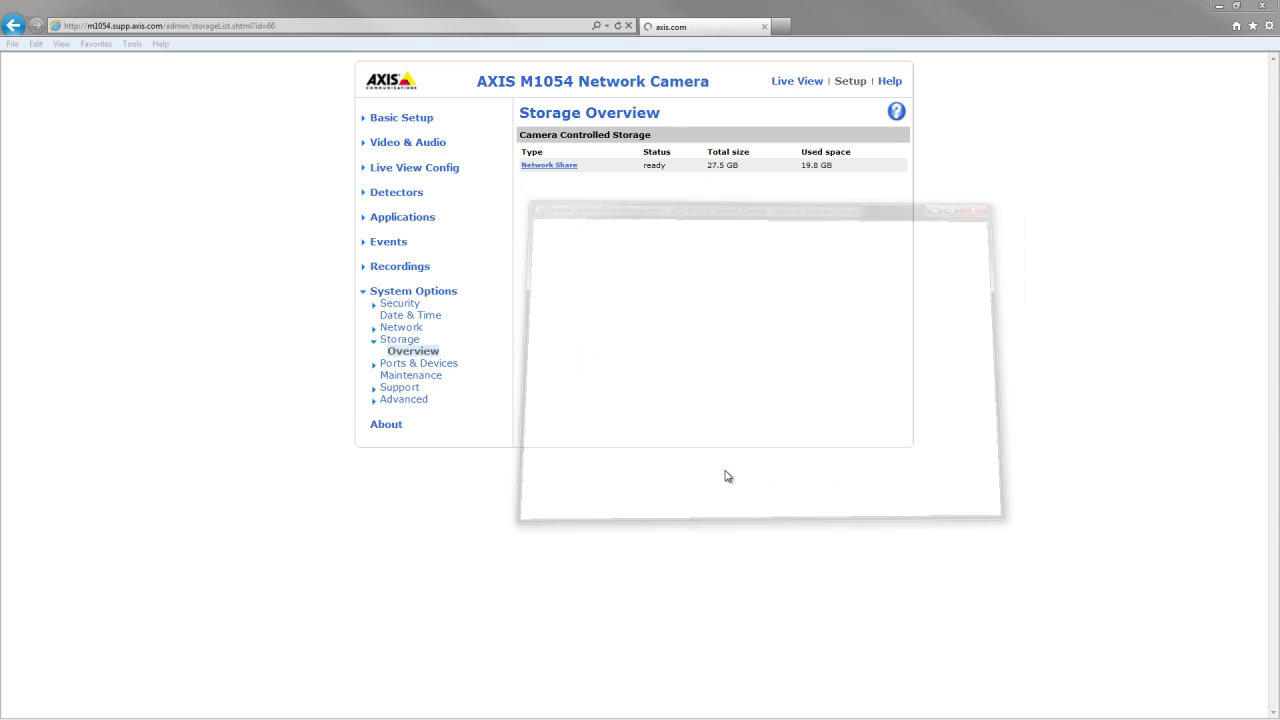
Restart the network camera from its server maintenance page and confirm the restart.
left_click(414, 401)
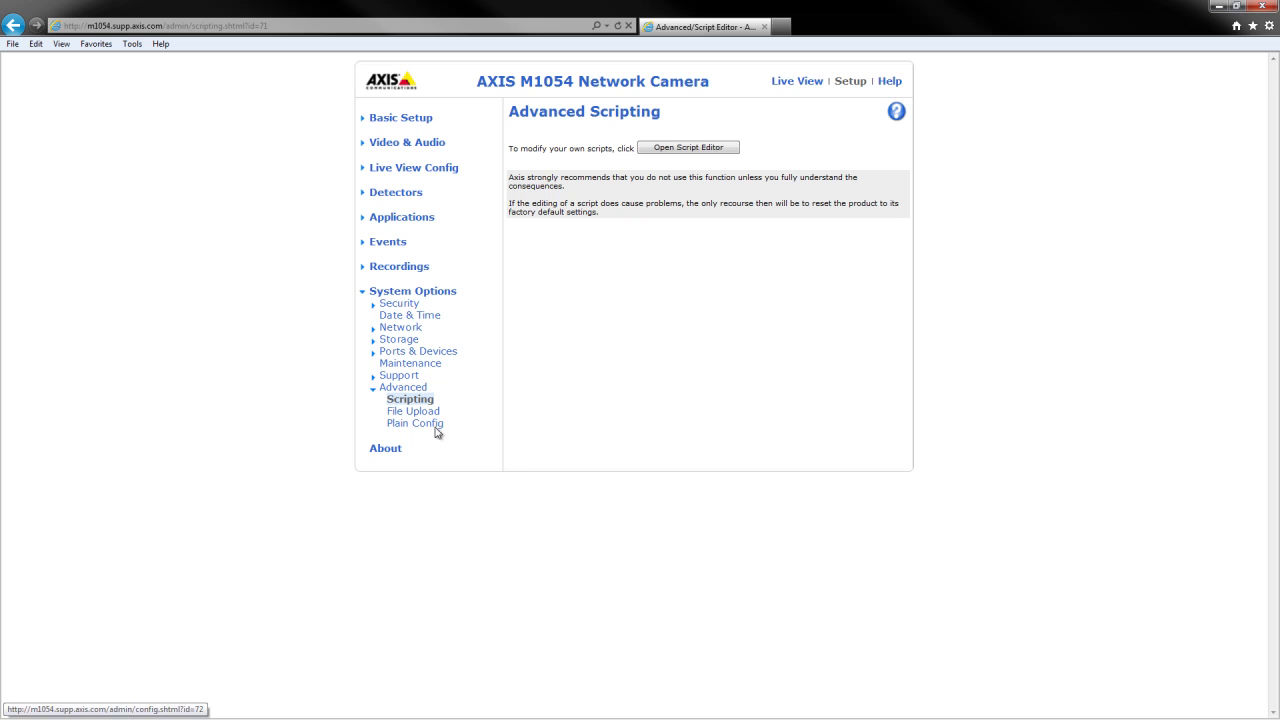
left_click(406, 366)
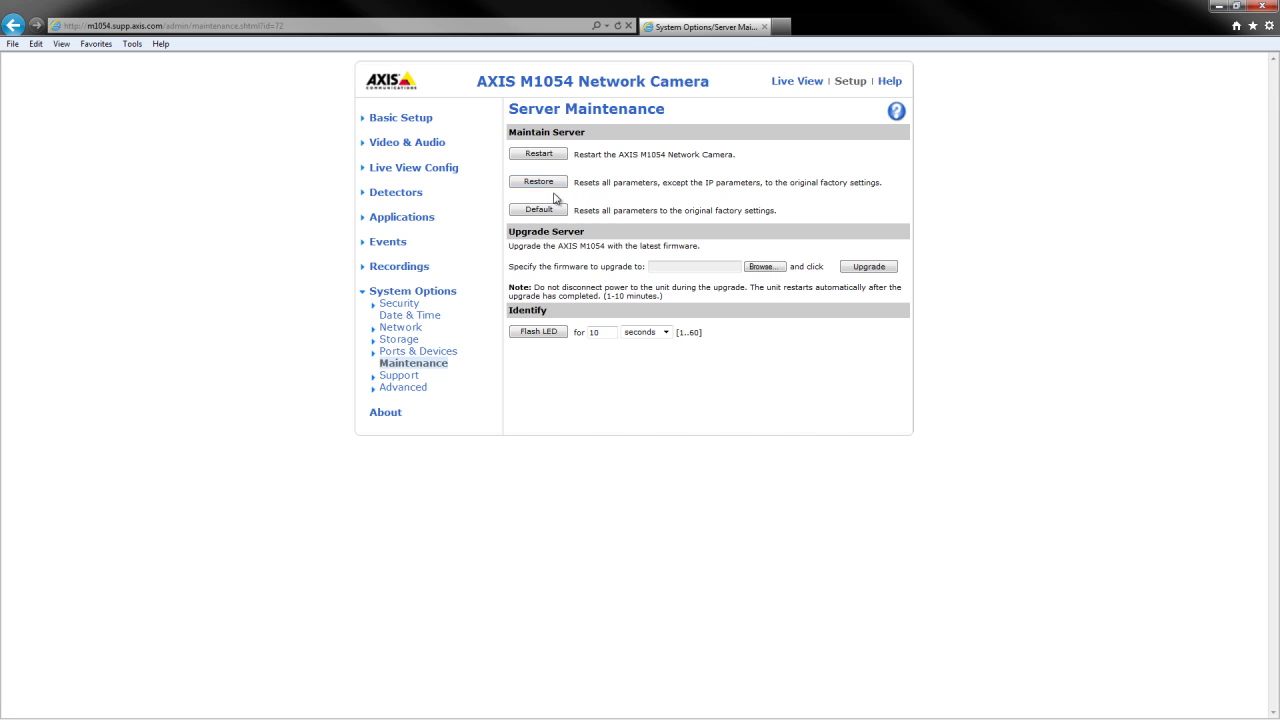
left_click(549, 158)
left_click(714, 414)
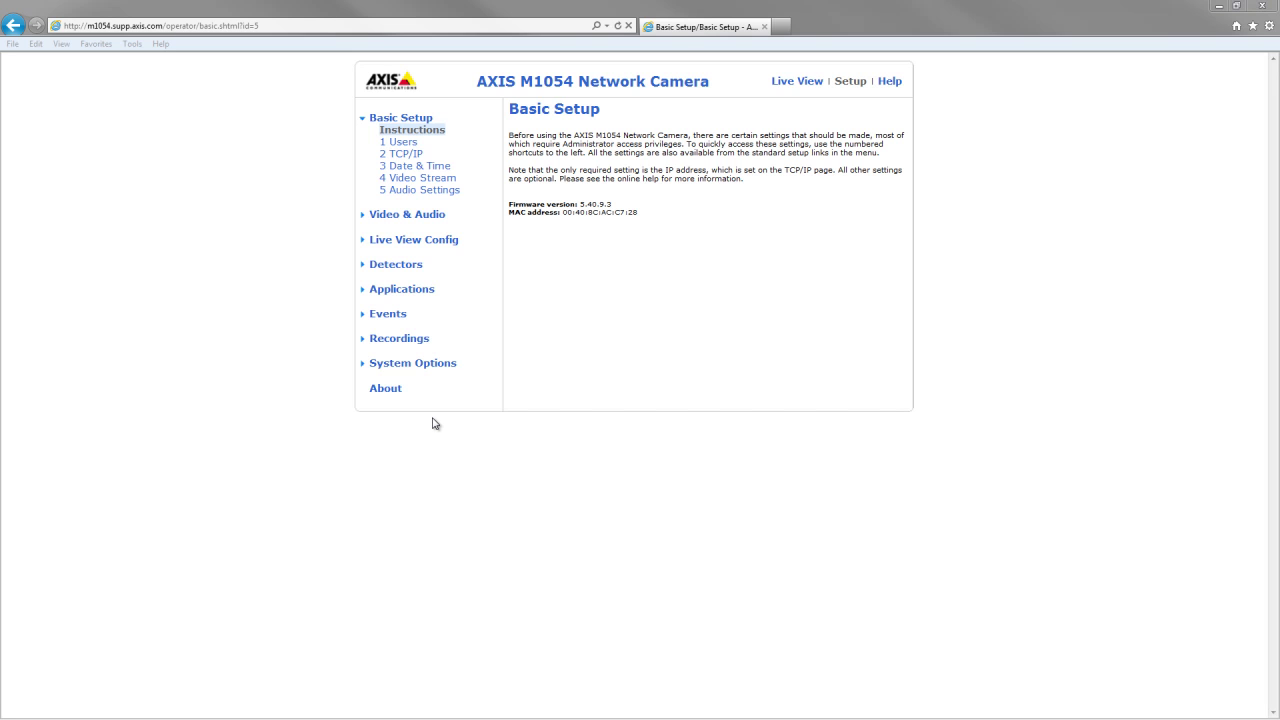
Open /tmp/syslogfile in the camera's script editor, read through its log entries, and close the editor.
left_click(434, 368)
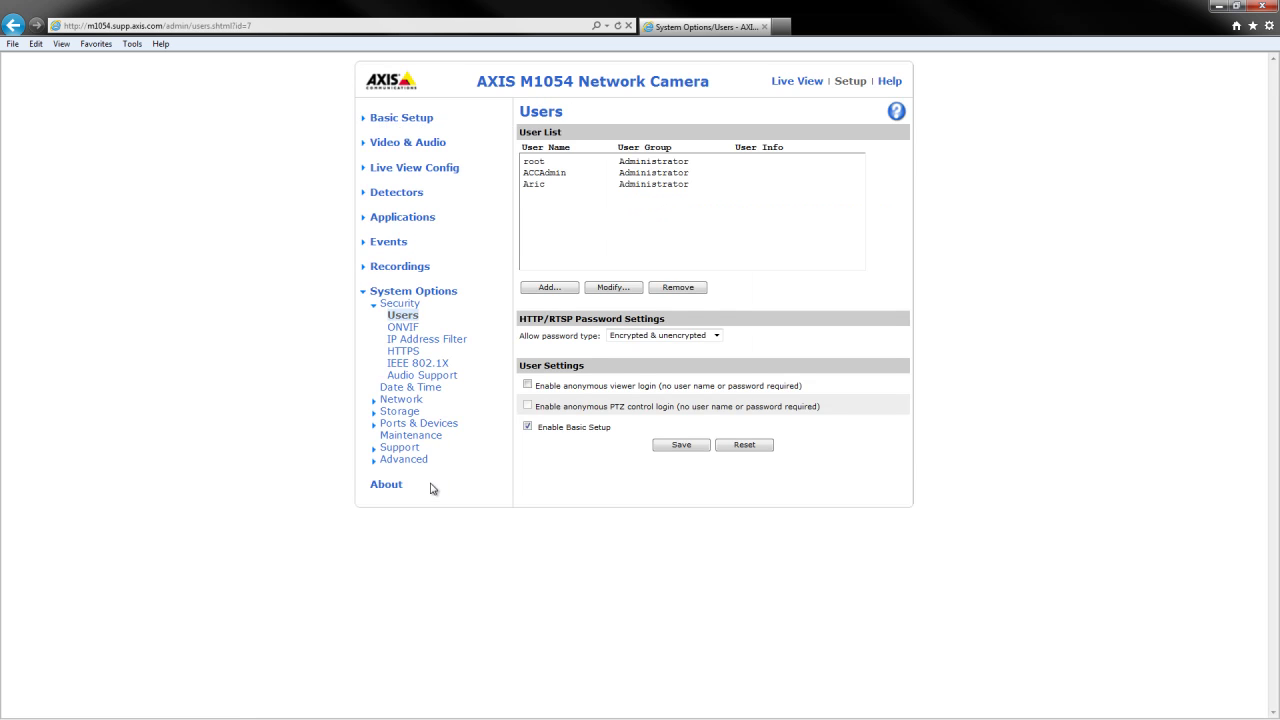
left_click(392, 460)
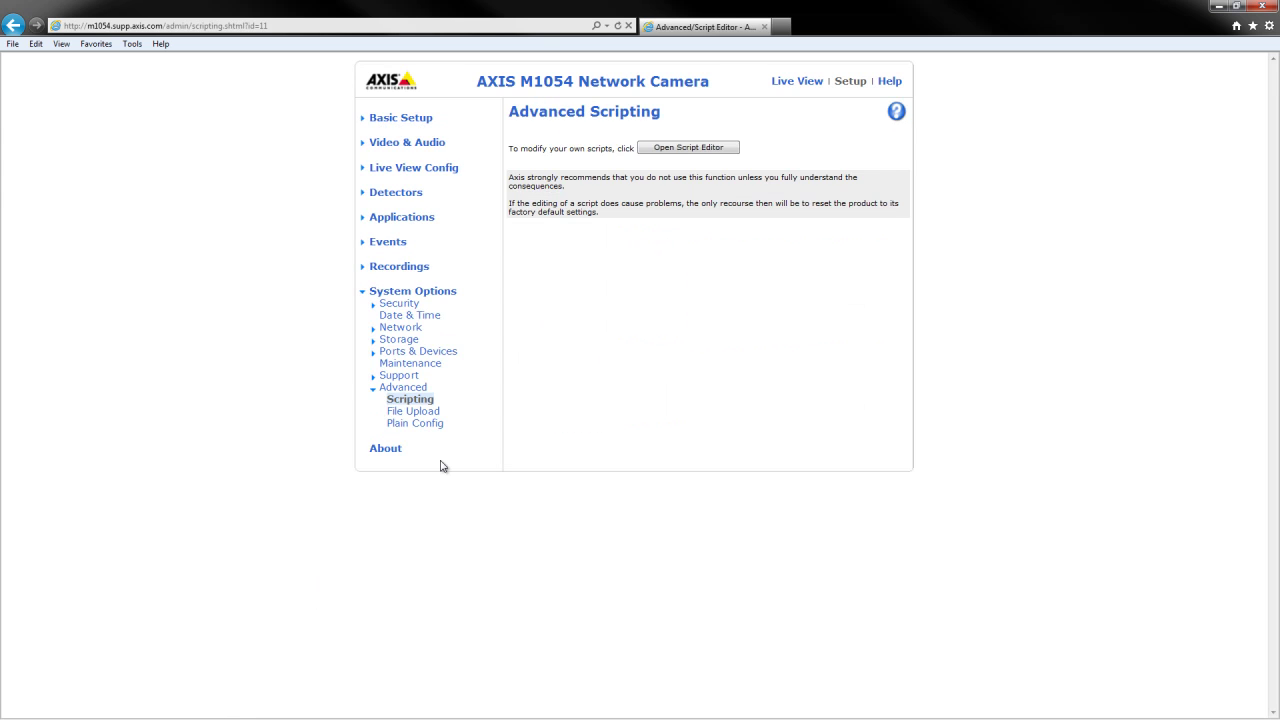
left_click(733, 150)
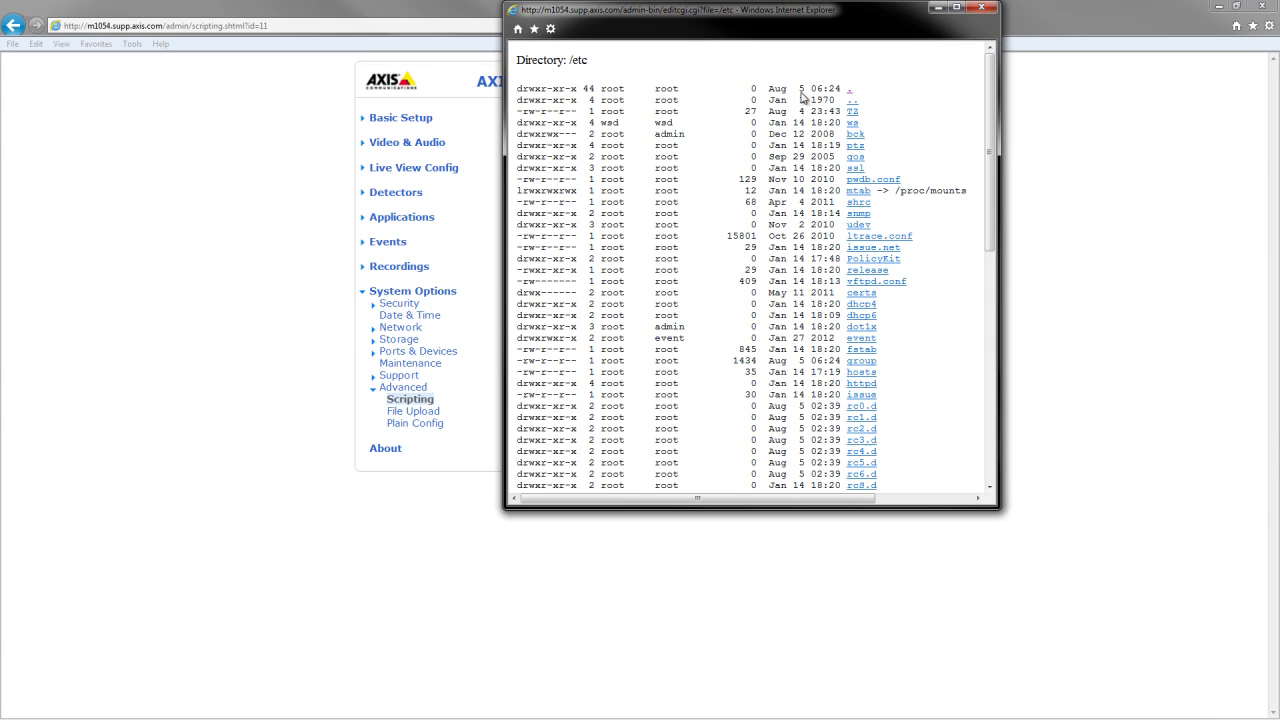
left_click(956, 8)
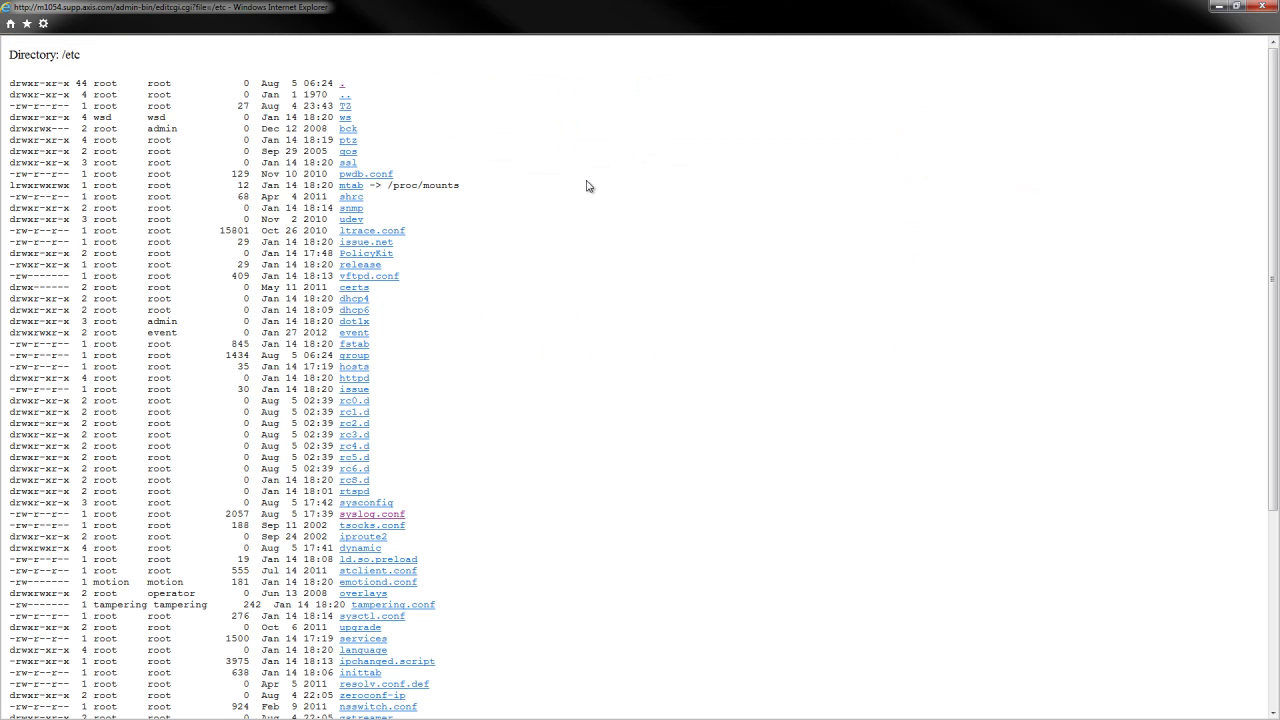
left_click(344, 99)
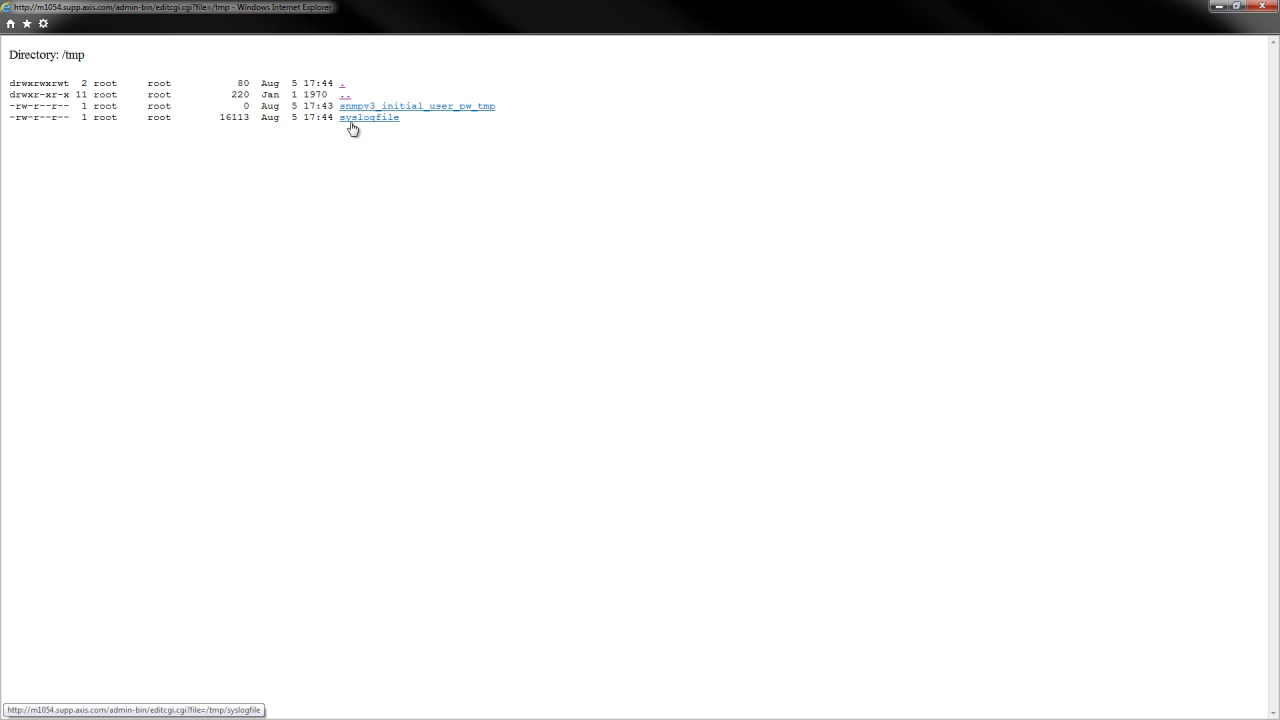
left_click(352, 118)
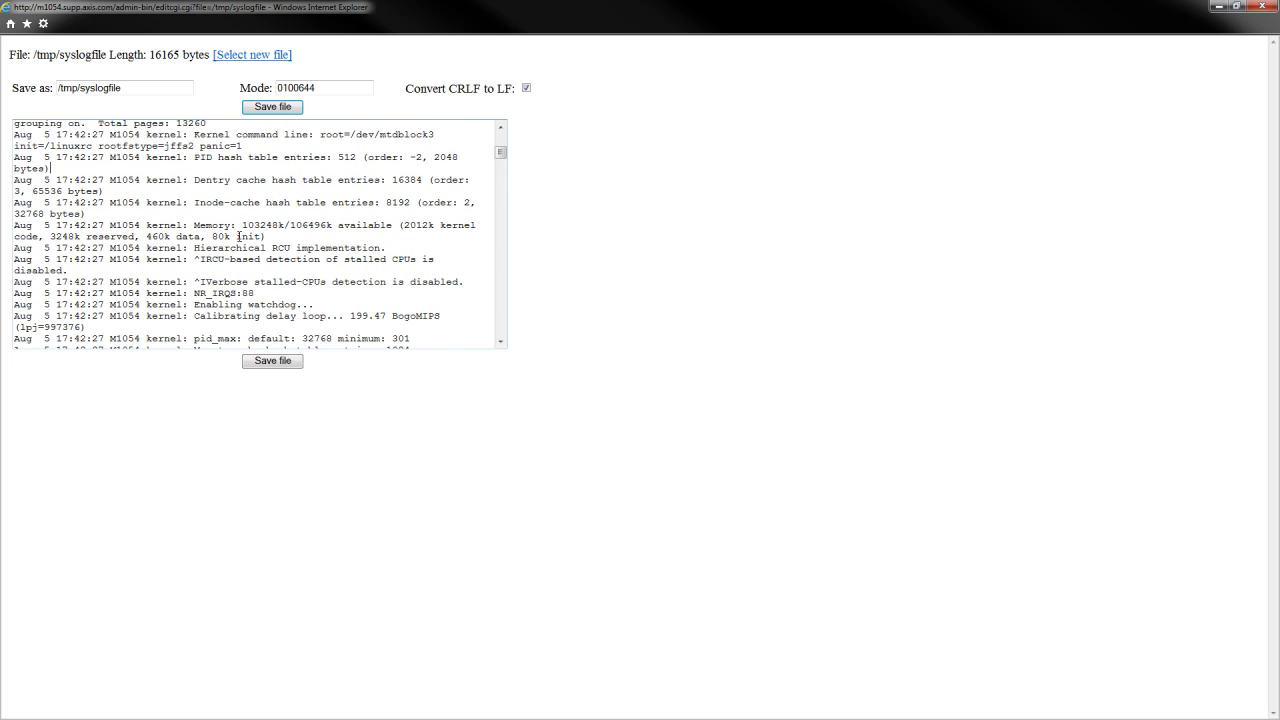
scroll(238, 237, "down", 10)
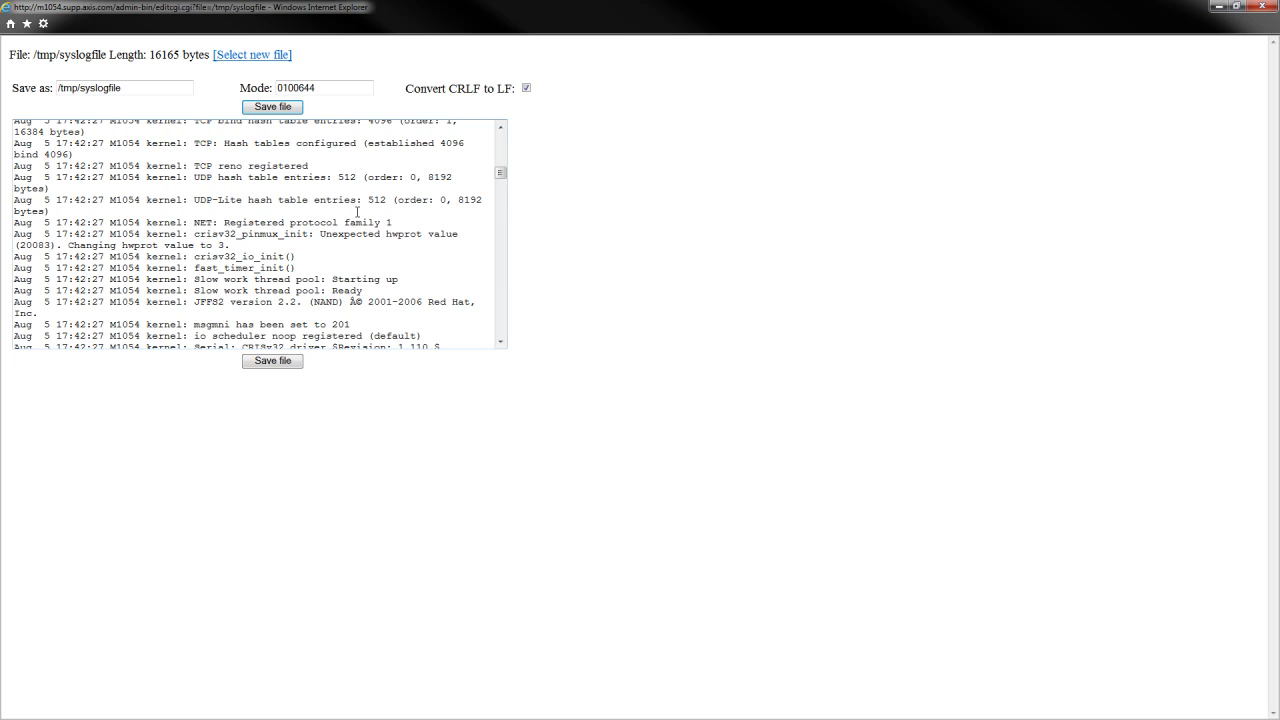
left_click(1264, 7)
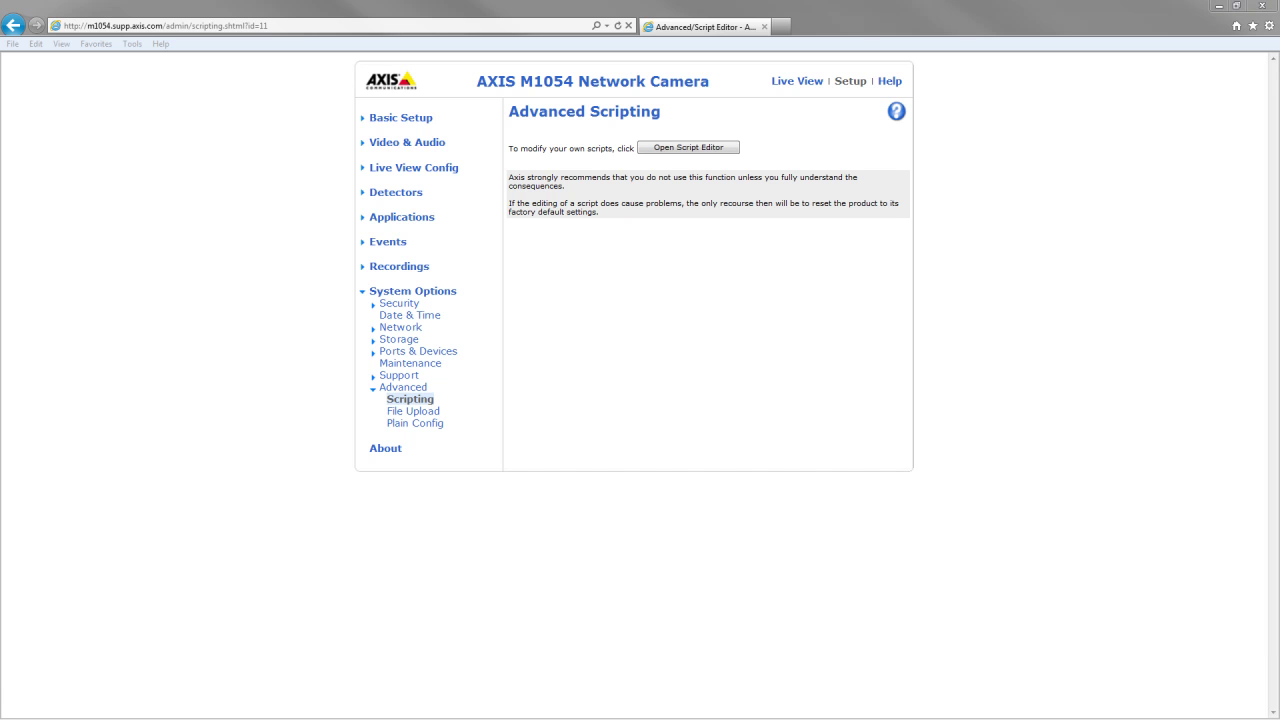
Switch to Windows Explorer, open syslogfile from \\192.168.64.5\pub in Notepad++, and look through its log entries.
left_click_drag(329, 257, 640, 6)
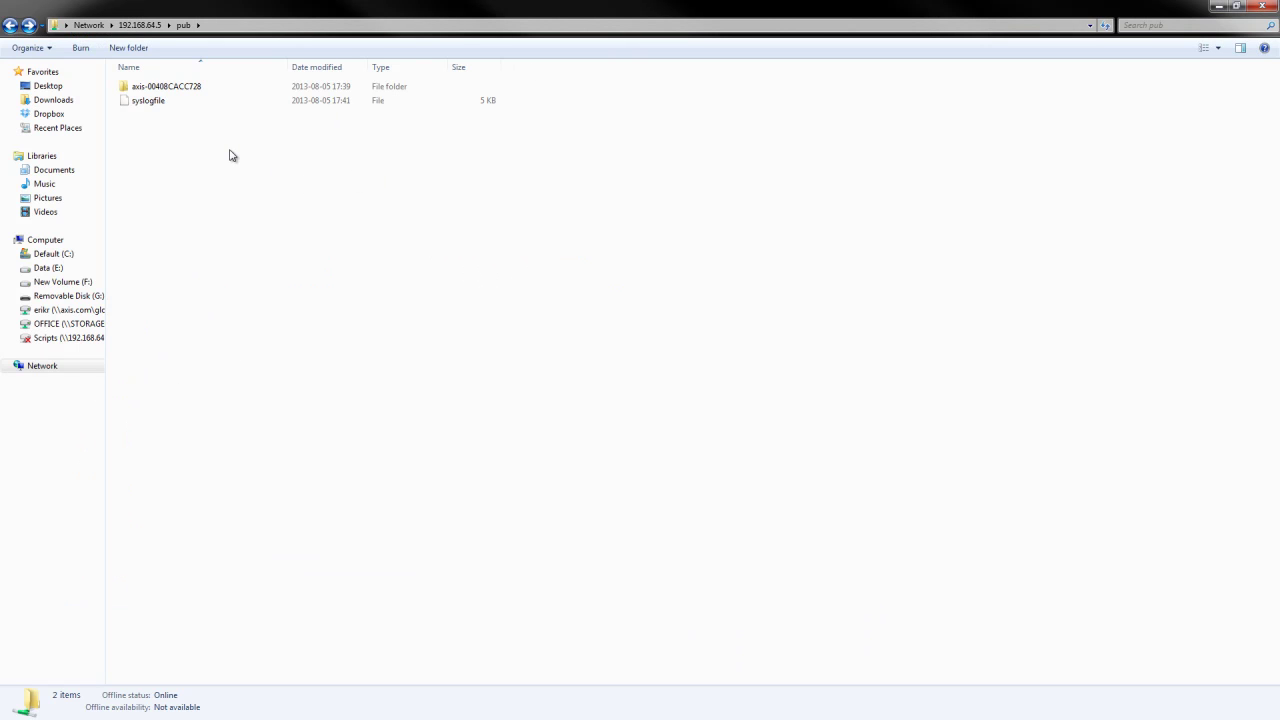
left_click(224, 27)
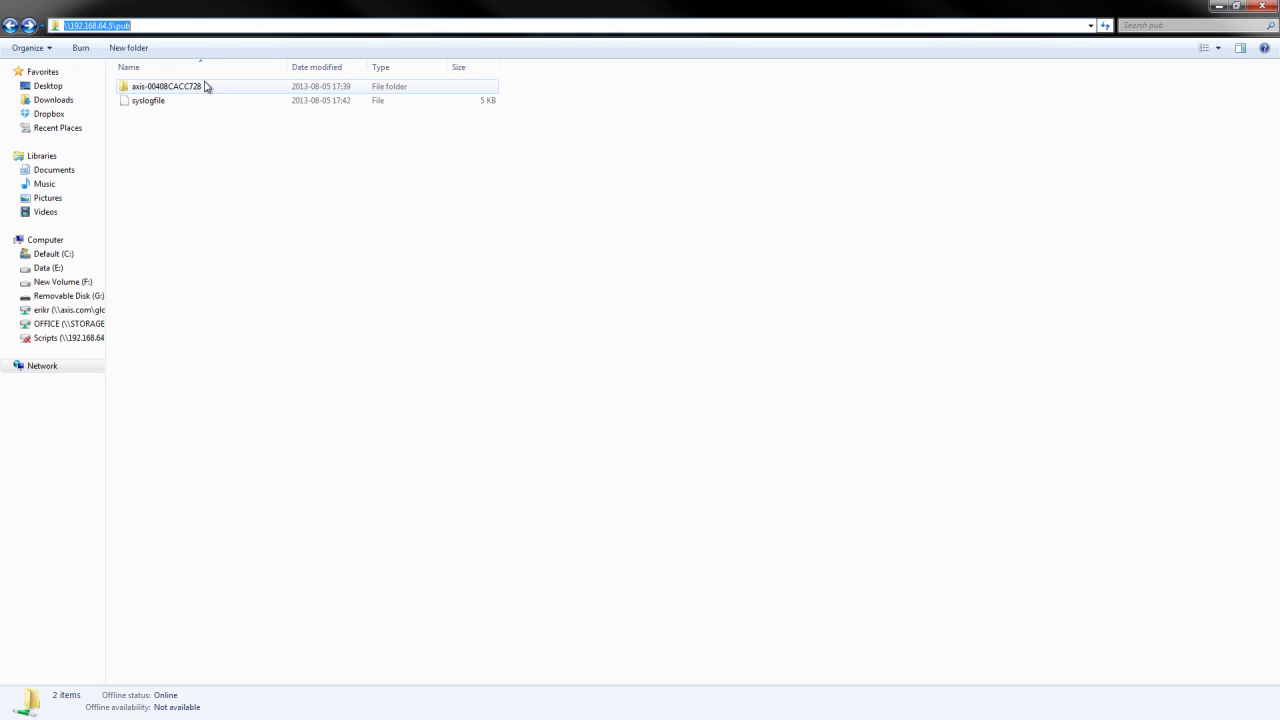
right_click(166, 101)
left_click(227, 128)
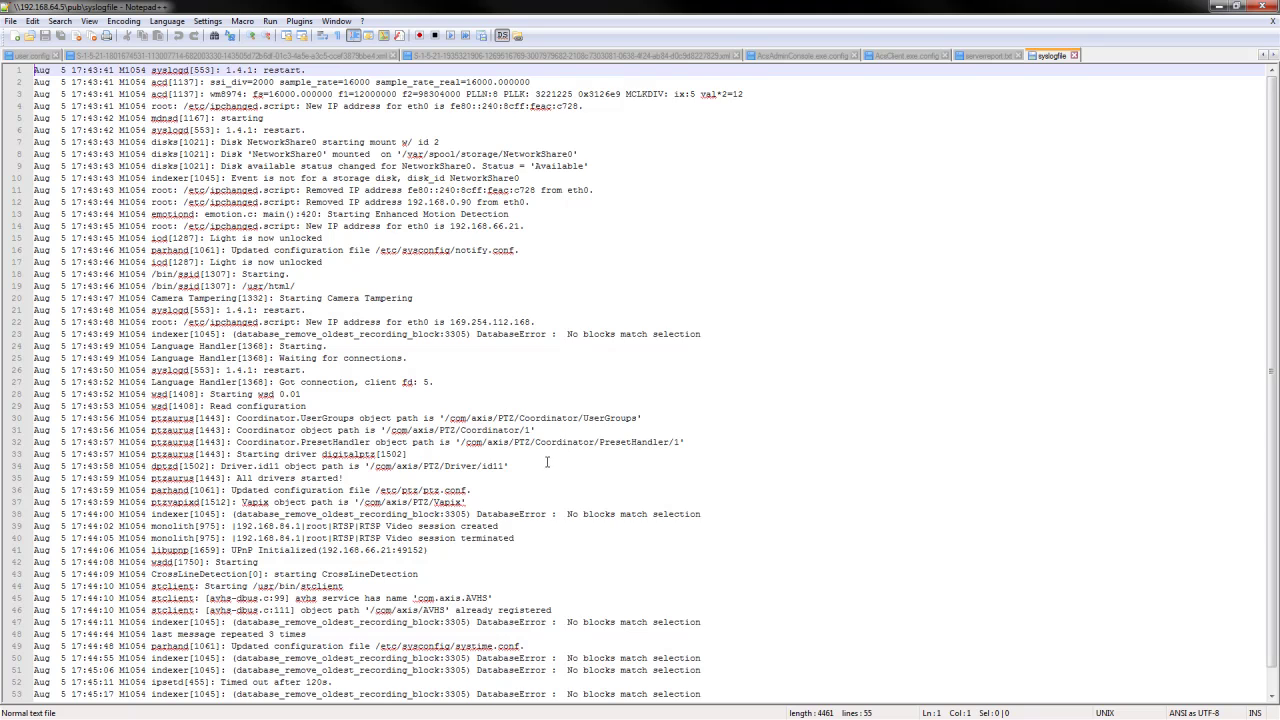
scroll(547, 462, "down", 1)
left_click(549, 460)
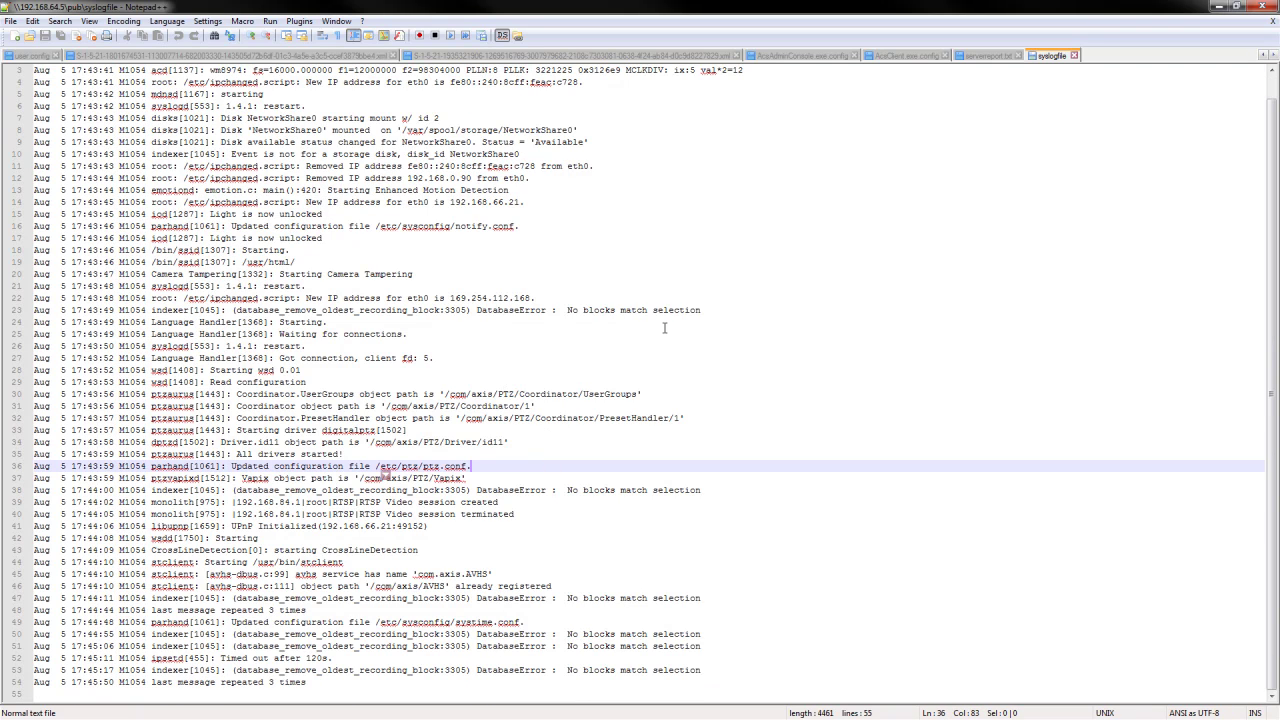
scroll(631, 463, "up", 1)
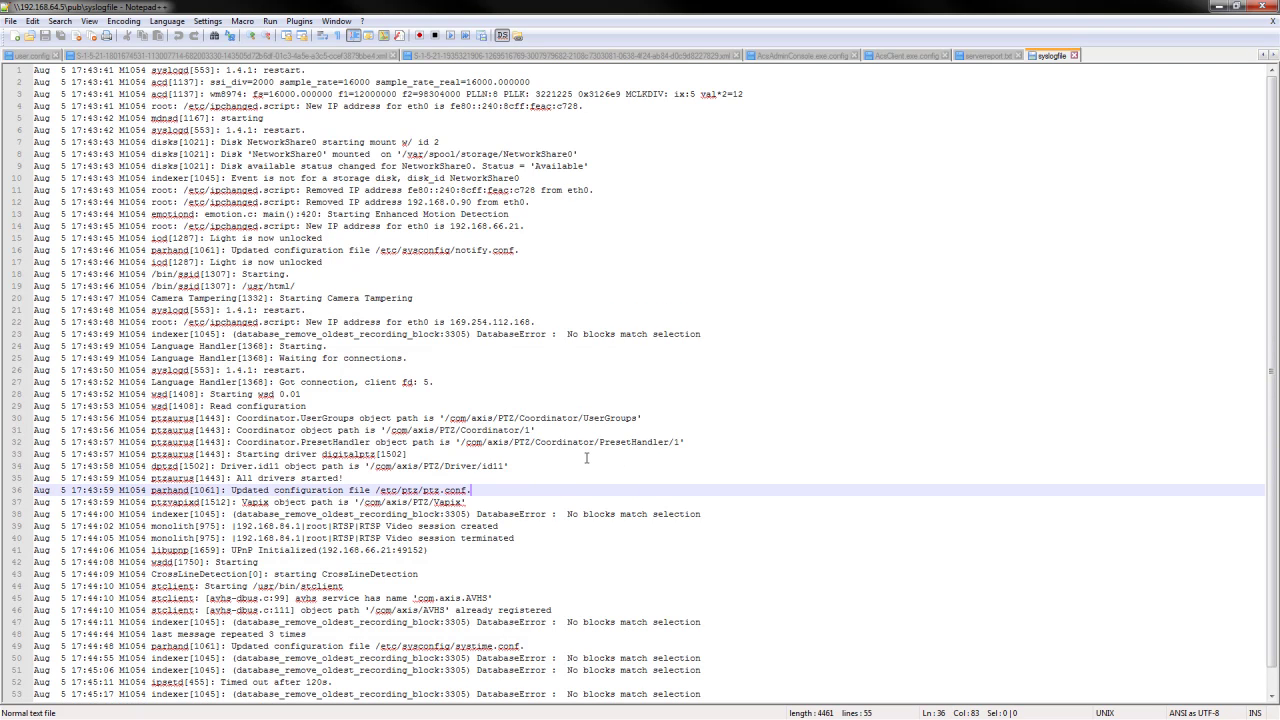